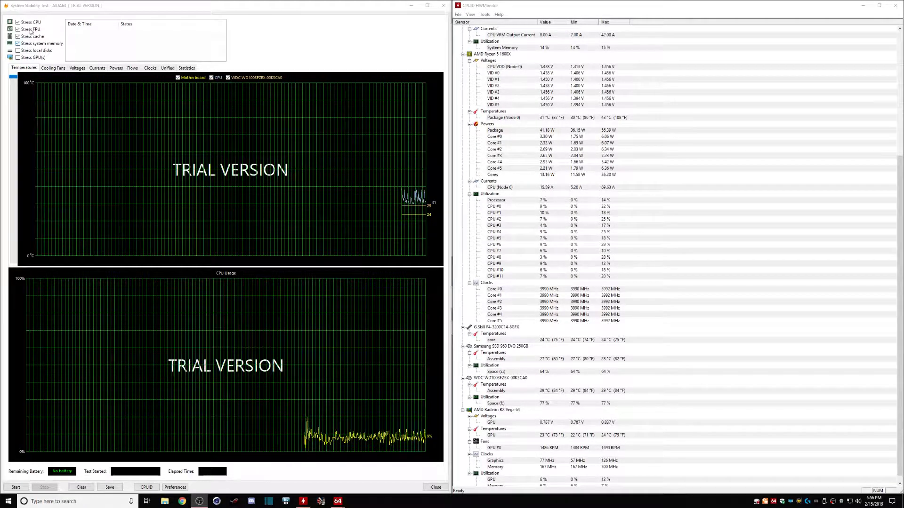
Start the System Stability Test so all CPU threads load to 100% and temperatures climb
{"action": "left_click", "coordinate": [16, 487]}
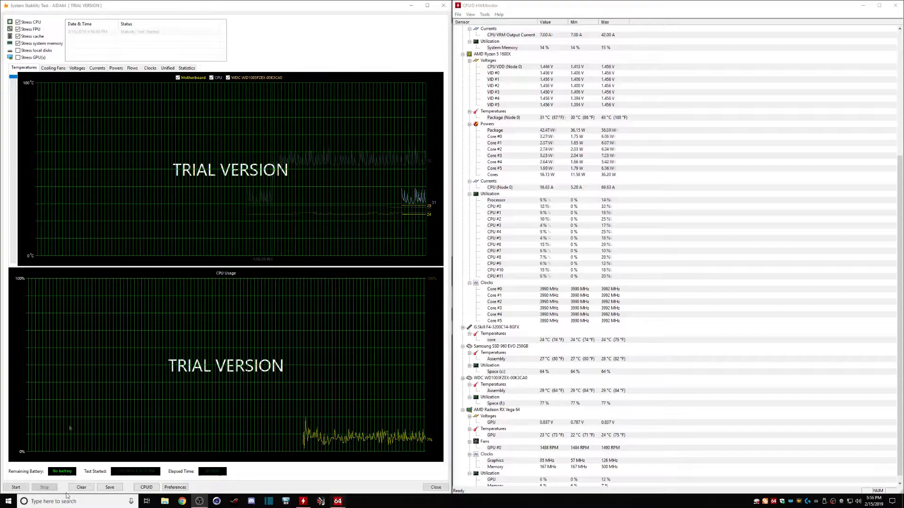